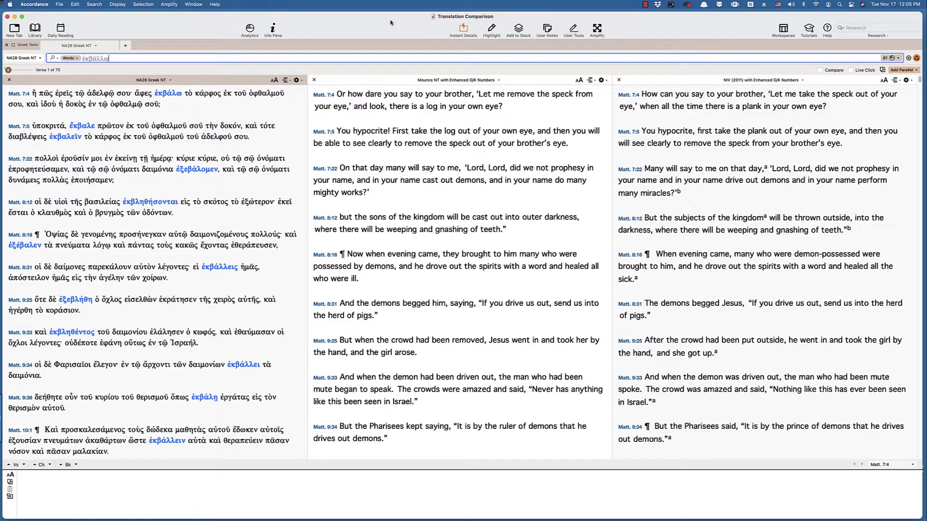
- Search the NA28 Greek NT for the lexeme of ἐκβάλω in Matt. 7:4
mouse_move(167, 94)
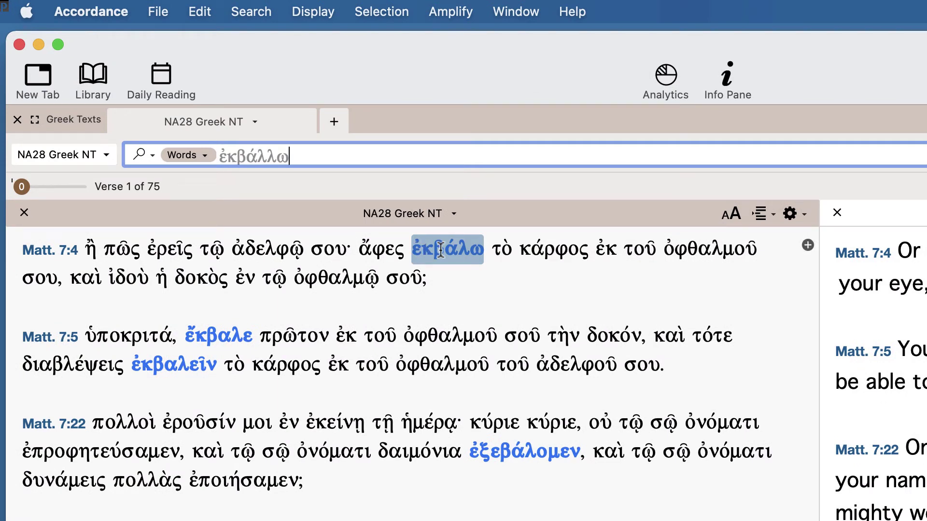
right_click(444, 252)
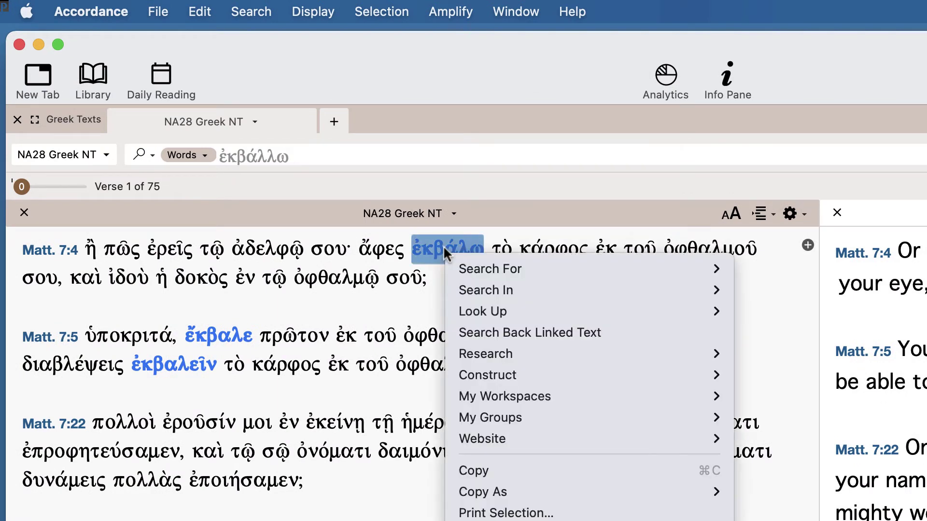
mouse_move(466, 273)
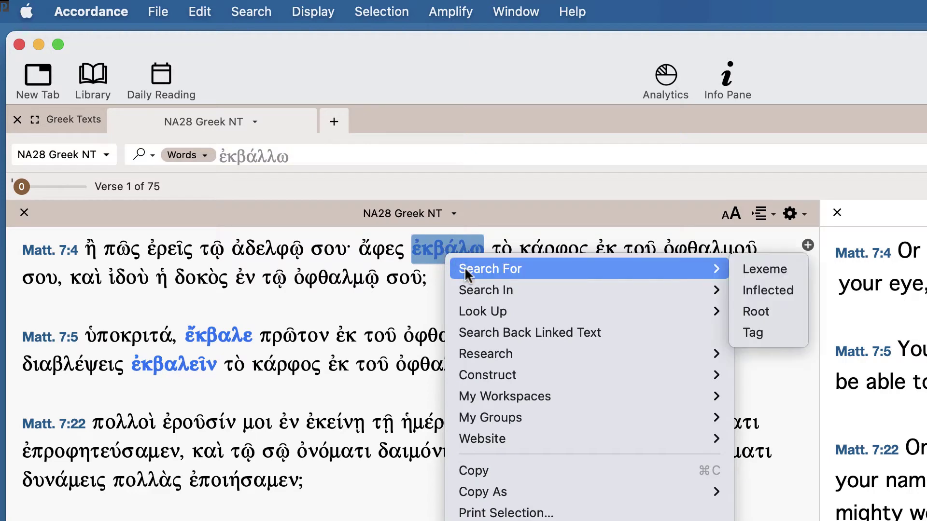
left_click(779, 269)
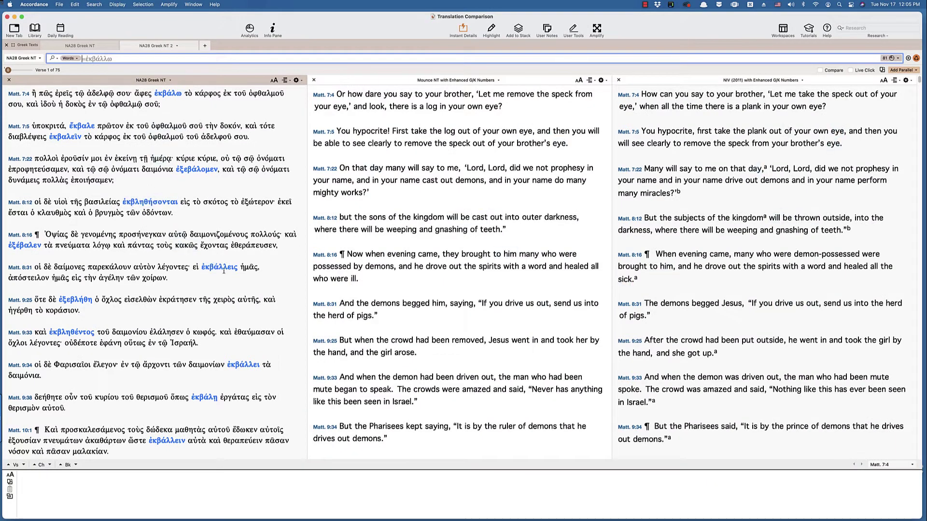
- Create a word count Analysis of the ἐκβάλλω search results and narrow its pane to widen the texts
mouse_move(167, 93)
left_click(250, 29)
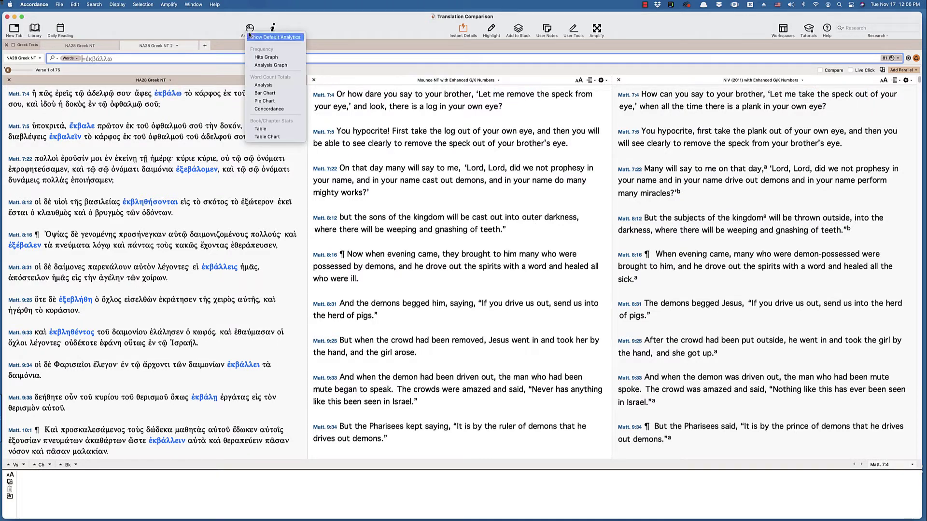
left_click(265, 86)
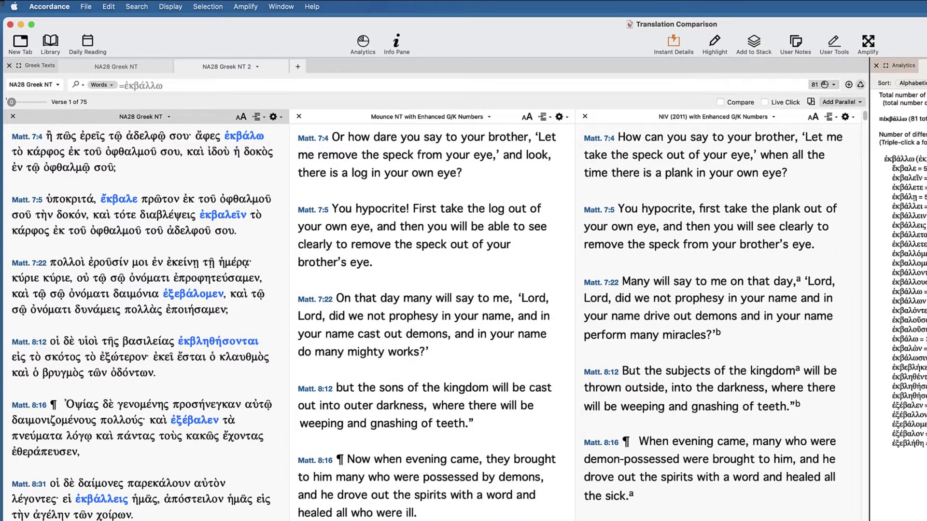
left_click_drag(868, 176, 926, 176)
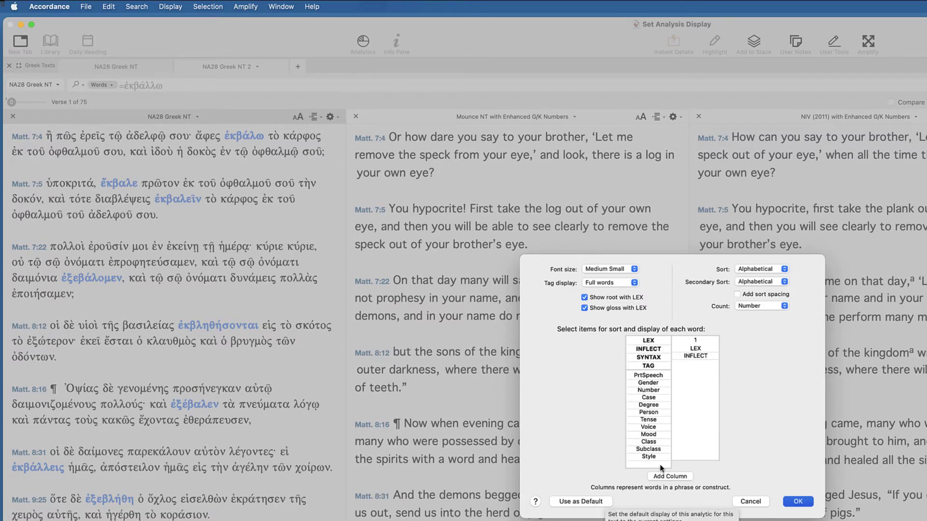
- Set the Analysis display's font size to Medium Large and save the settings as the default for the GNT28-T text
left_click(619, 269)
left_click(606, 291)
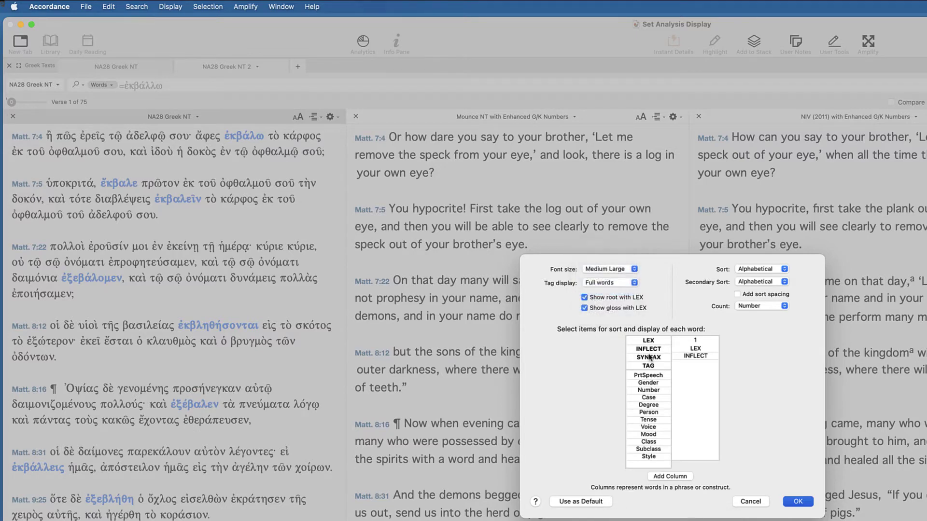
left_click(592, 502)
left_click(704, 275)
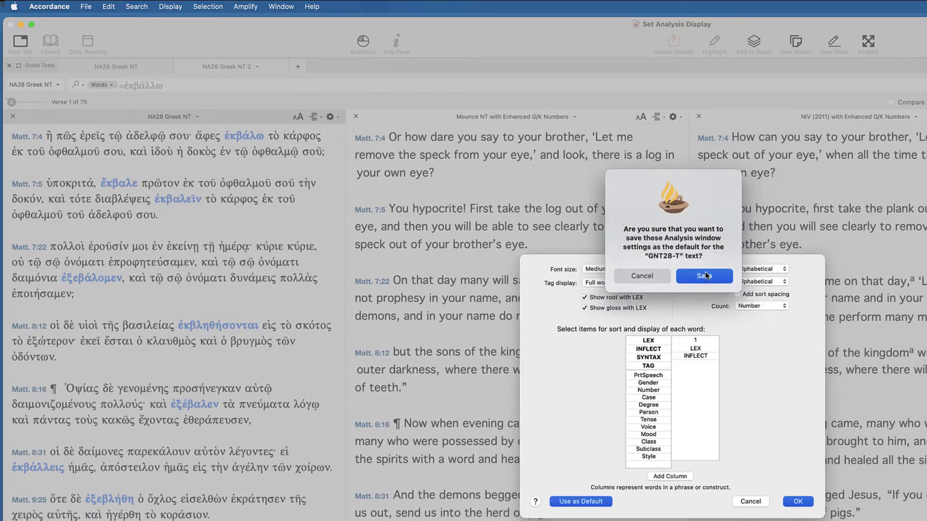
left_click(802, 503)
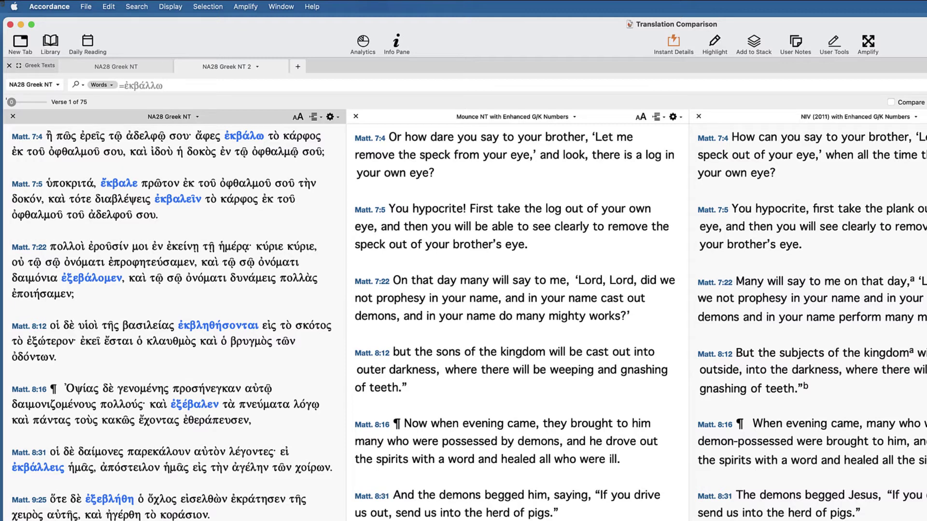
- Search the Mounce NT for the key number behind "remove" in Matt. 7:4 and add the NA28 Greek NT as a parallel text
left_click(247, 136)
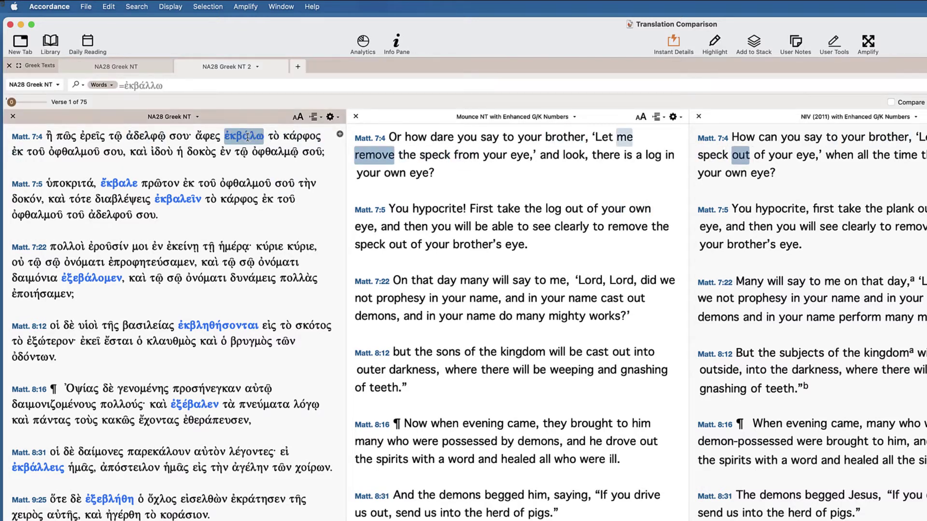
left_click(378, 155)
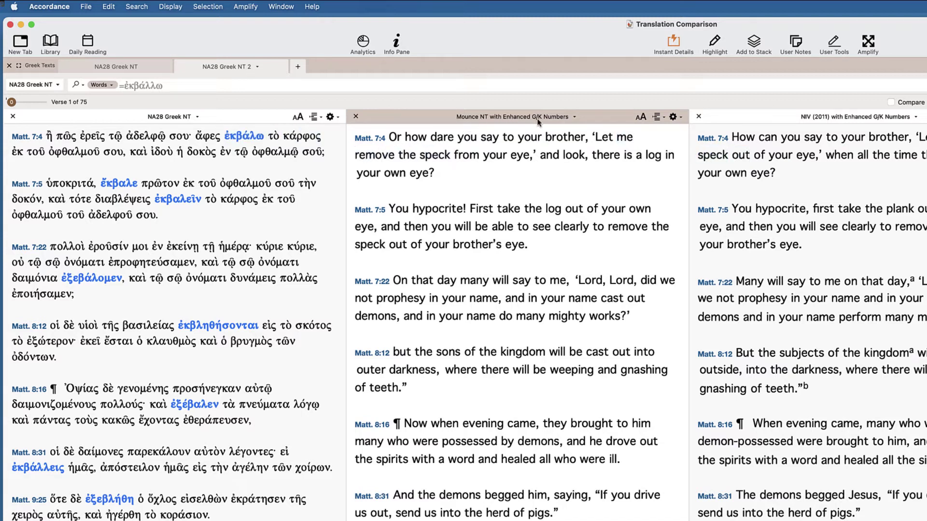
right_click(374, 159)
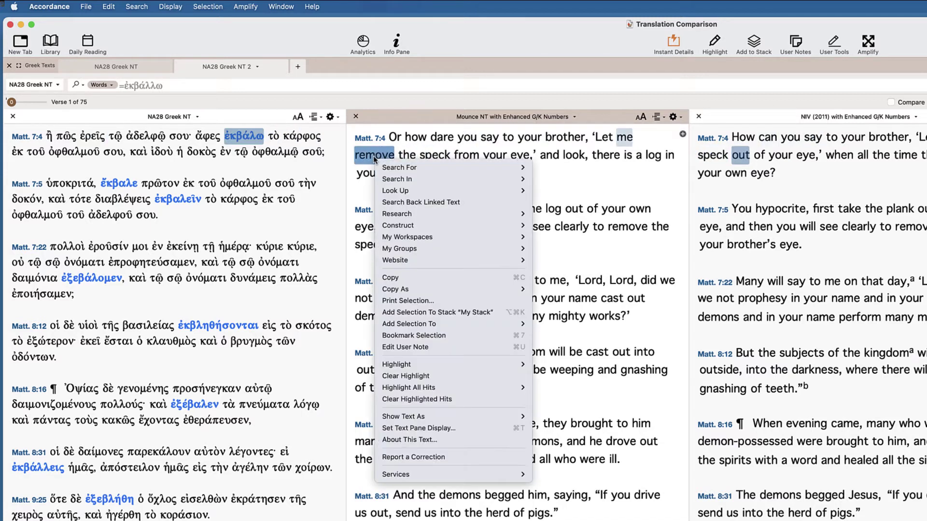
mouse_move(384, 167)
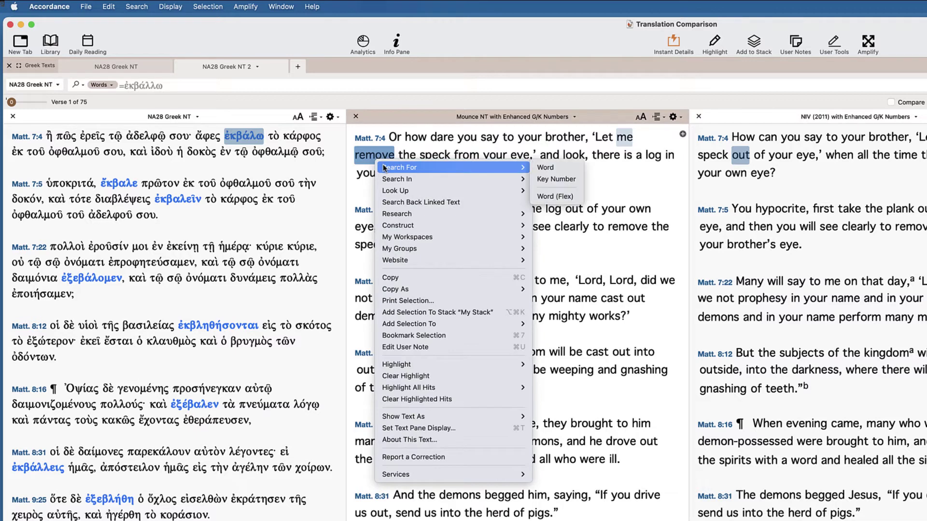
left_click(568, 181)
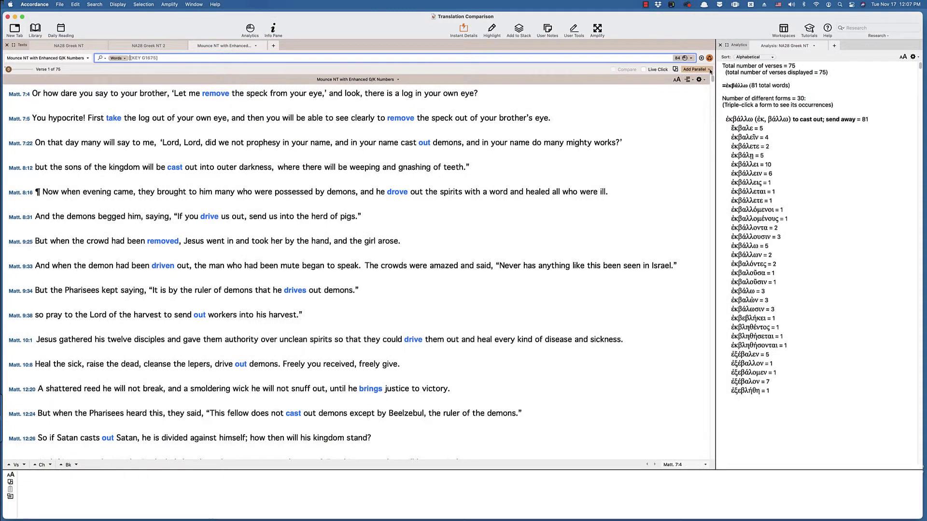
left_click(709, 70)
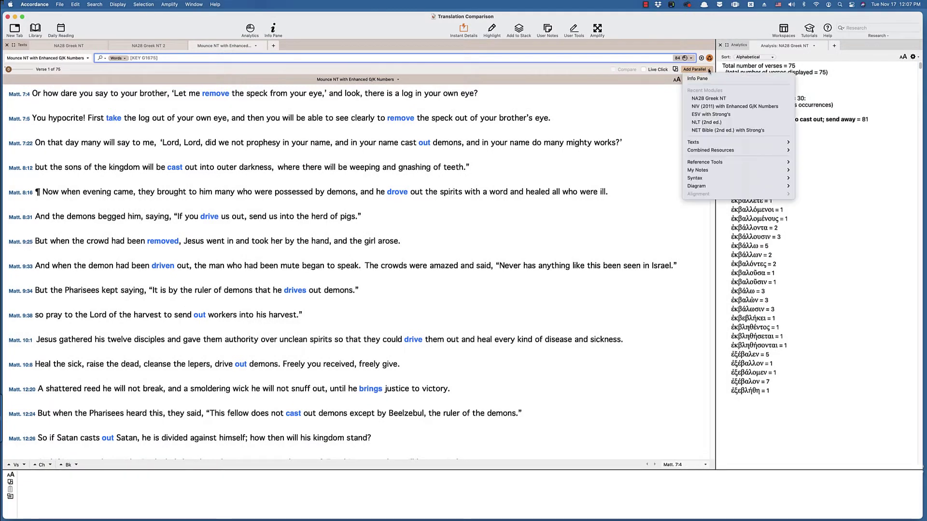
left_click(713, 98)
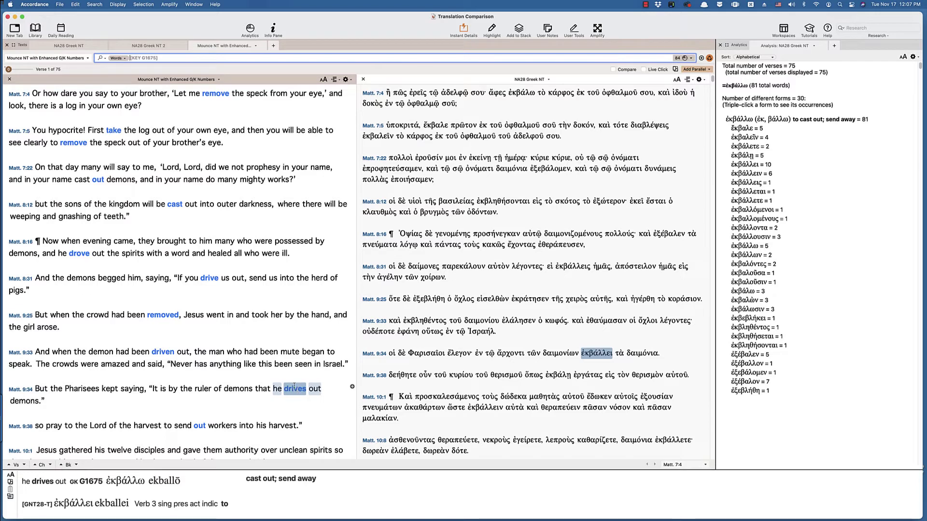
- Create an Analysis of the Mounce NT key number search and sort it by key number
left_click(250, 30)
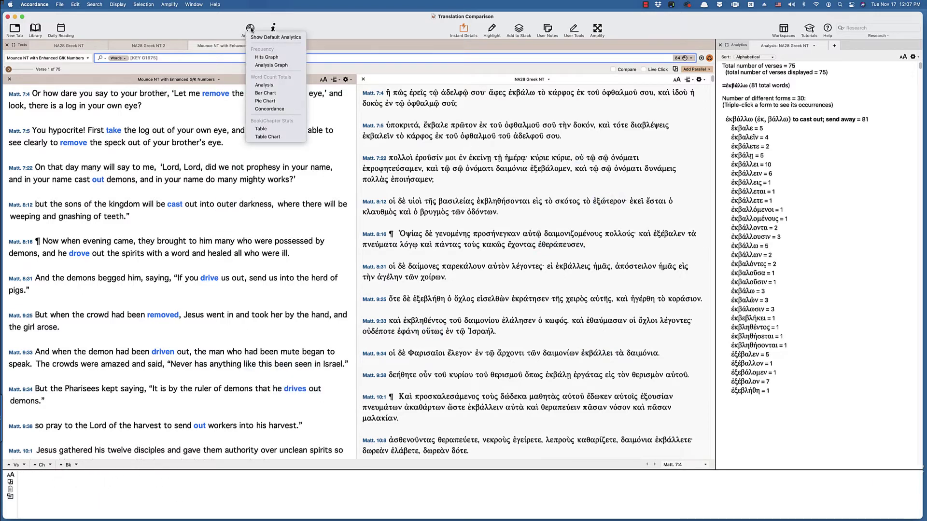
left_click(264, 85)
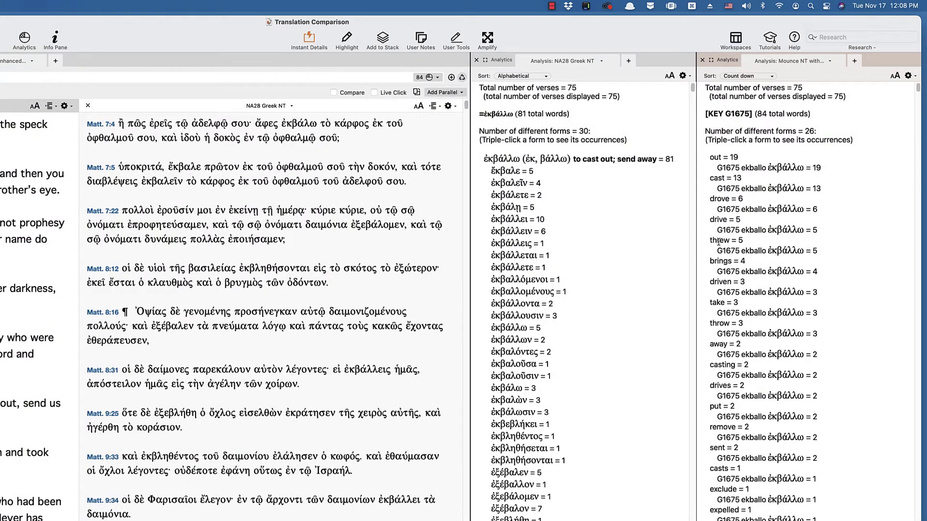
left_click(908, 76)
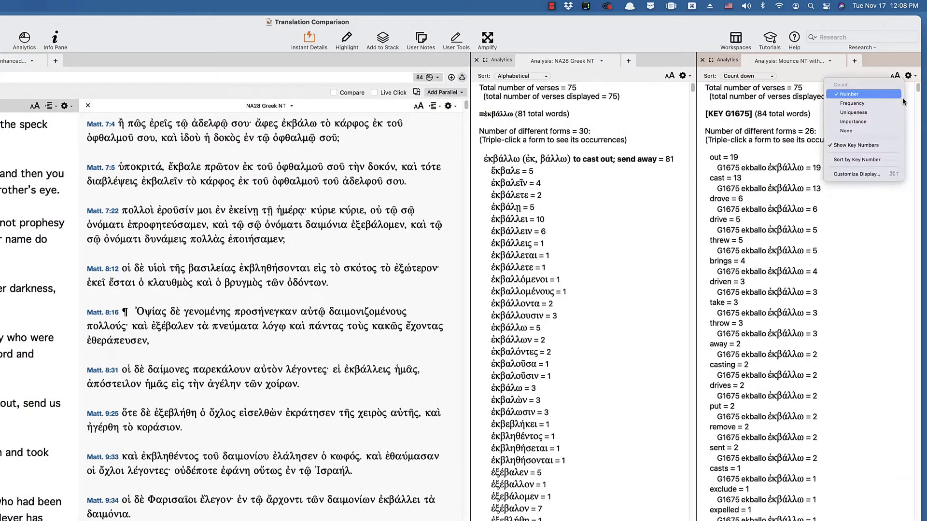
left_click(853, 162)
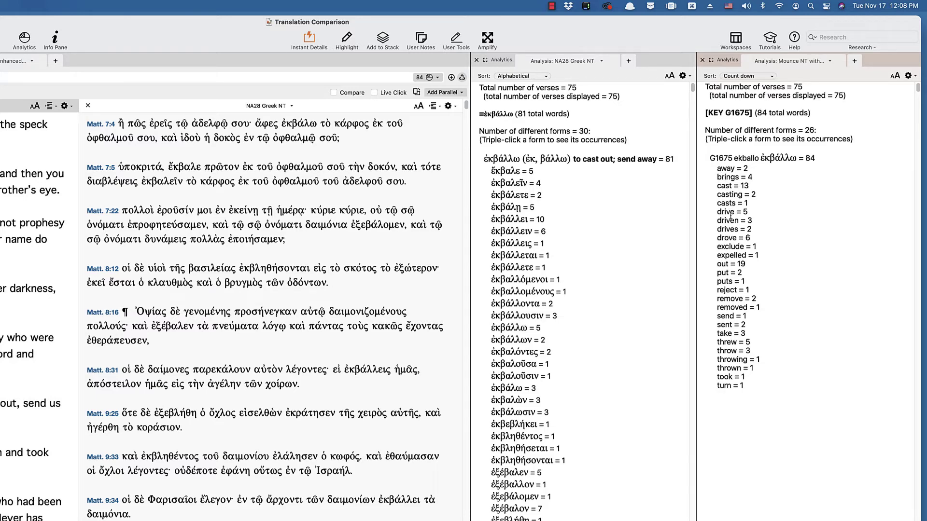
scroll(729, 209, "down", 1)
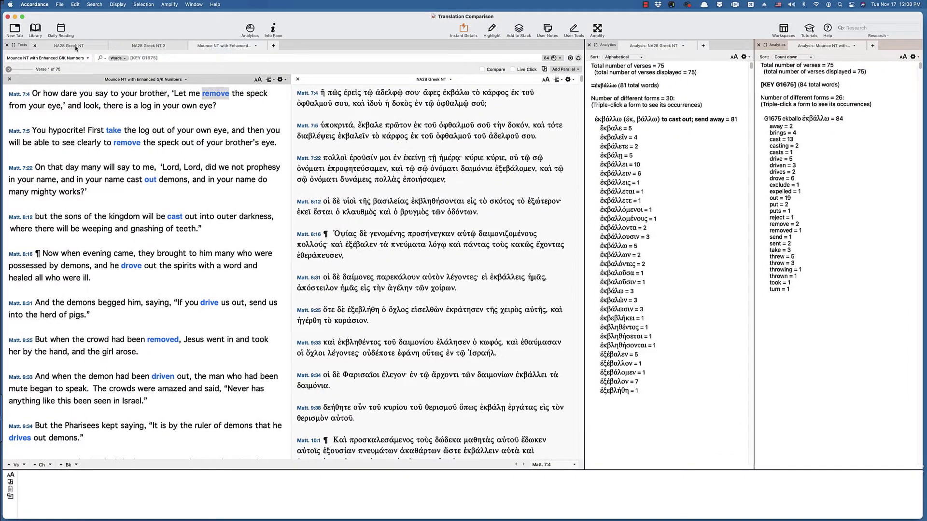
- Look up ἐκβάλω from Matt. 7:4 of the original NA28 Greek NT search in BDAG and read through the entry's senses
left_click(76, 46)
mouse_move(168, 96)
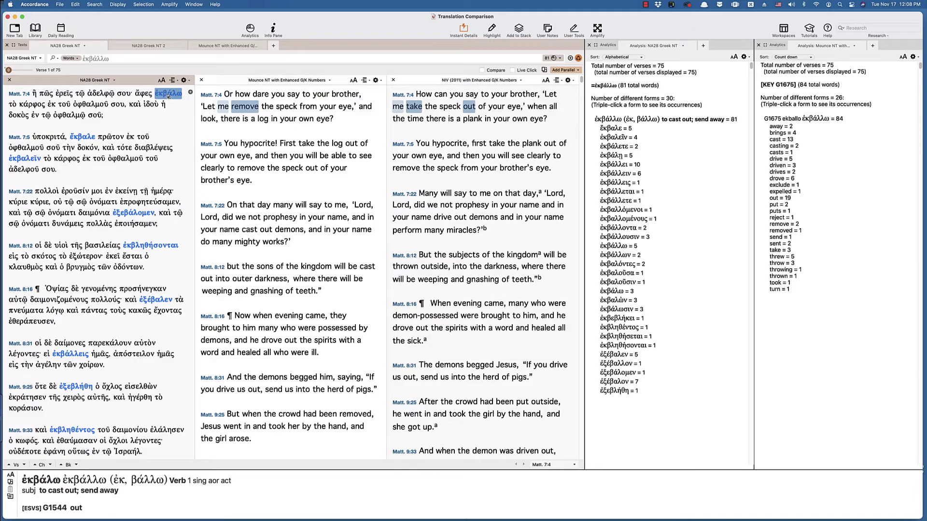
double_click(168, 95)
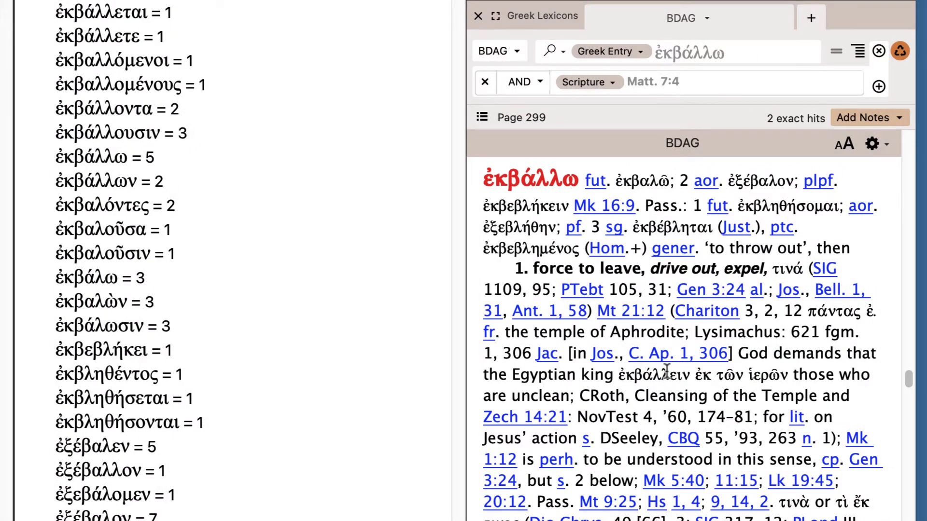
scroll(666, 371, "down", 3)
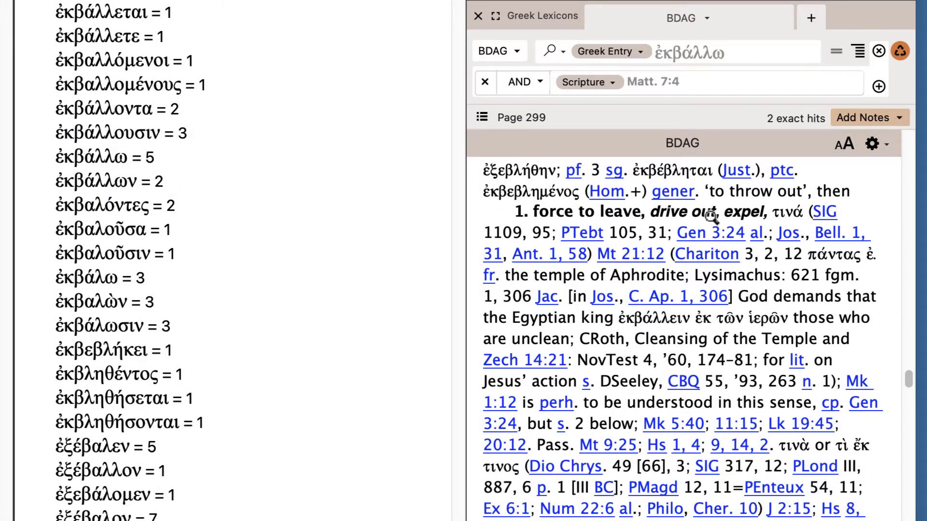
scroll(690, 360, "down", 10)
scroll(690, 360, "down", 15)
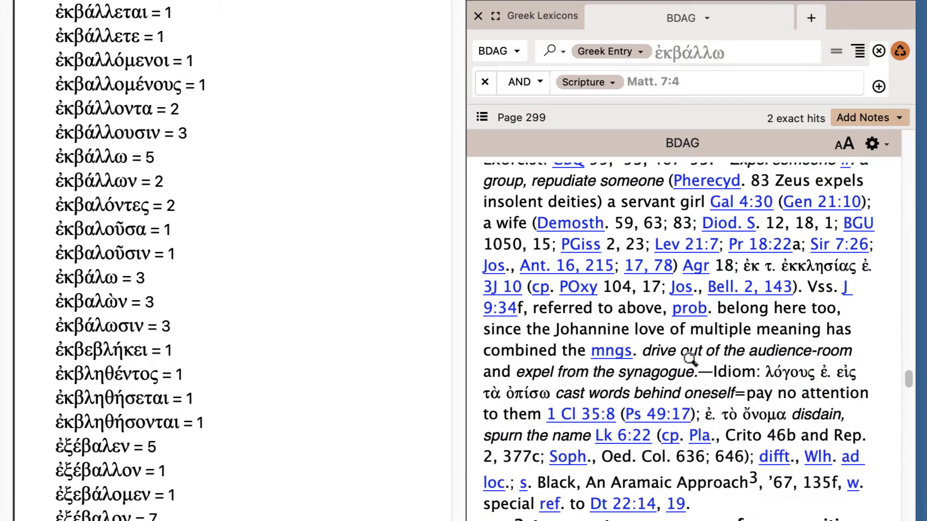
scroll(690, 360, "down", 8)
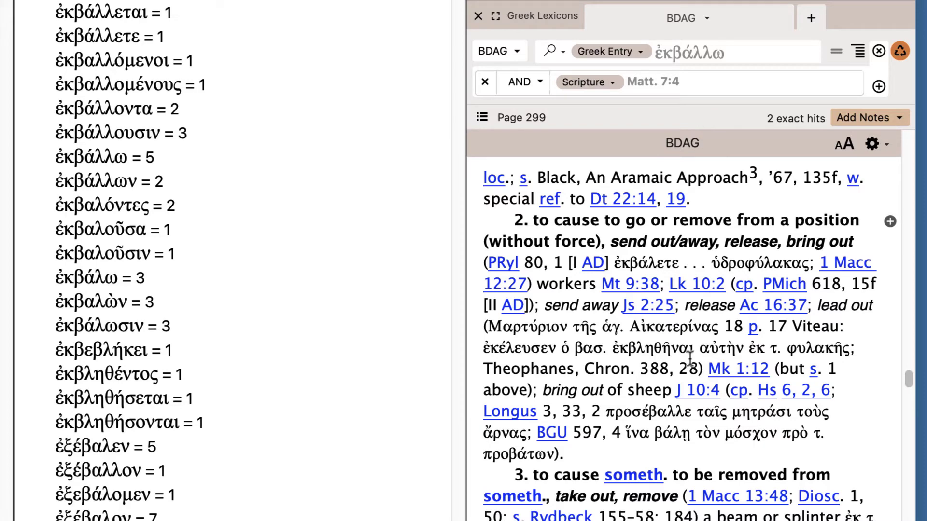
key("Home")
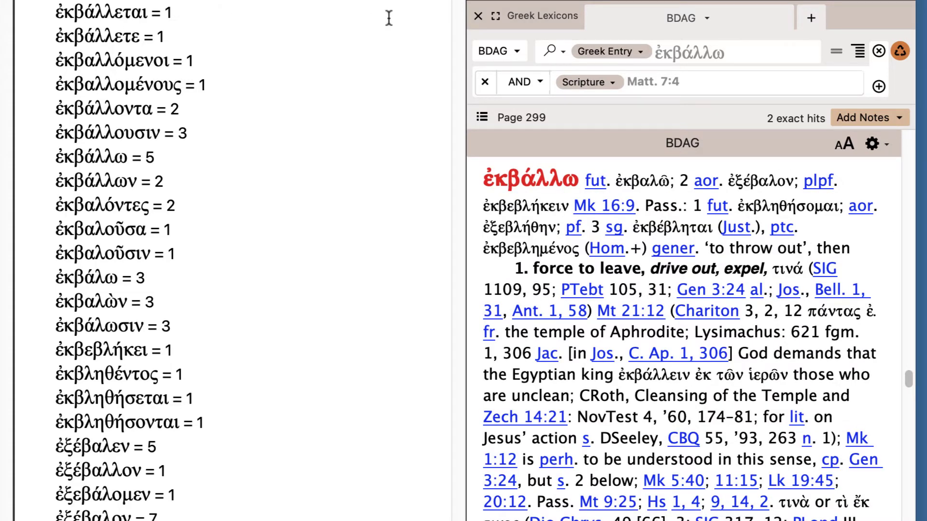
- Switch the lexicon to Mounce's Expository Dictionary, remove the Scripture condition, and search its Greek entries for ἐκβάλλω
left_click(515, 47)
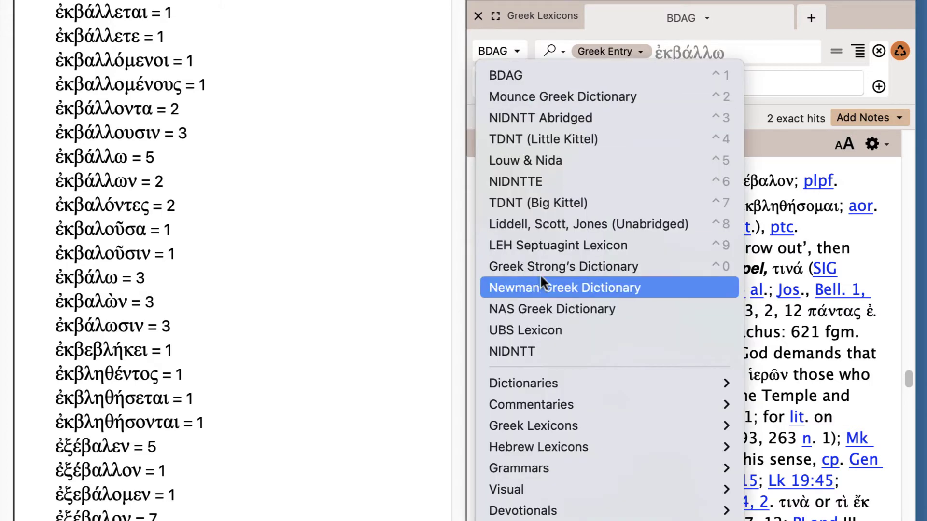
mouse_move(534, 384)
left_click(392, 408)
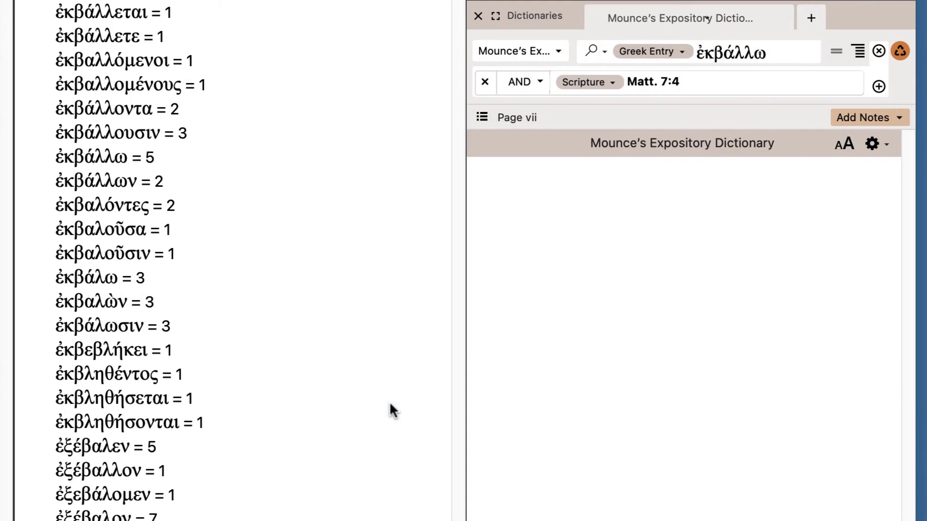
left_click(488, 83)
left_click(776, 53)
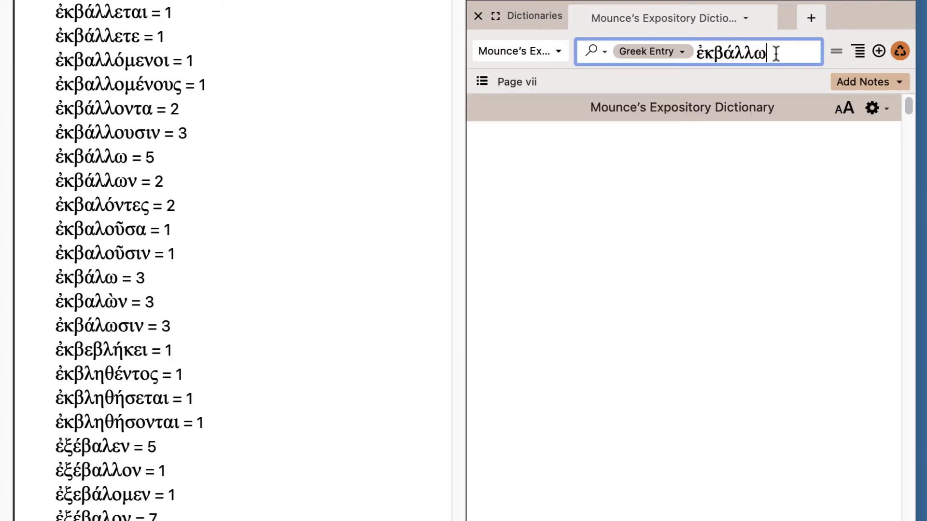
key("Return")
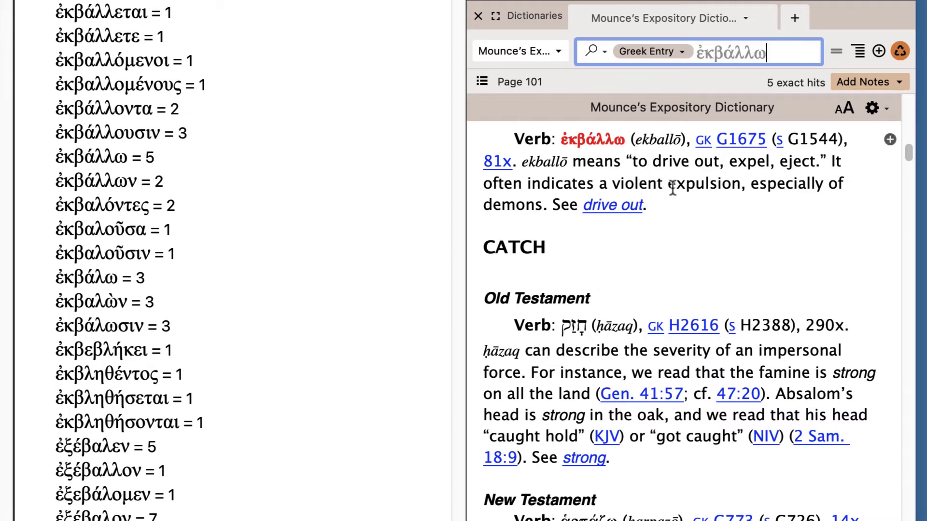
- Follow the "drive out" cross-reference and read the New Testament discussion of ἐκβάλλω
left_click(609, 207)
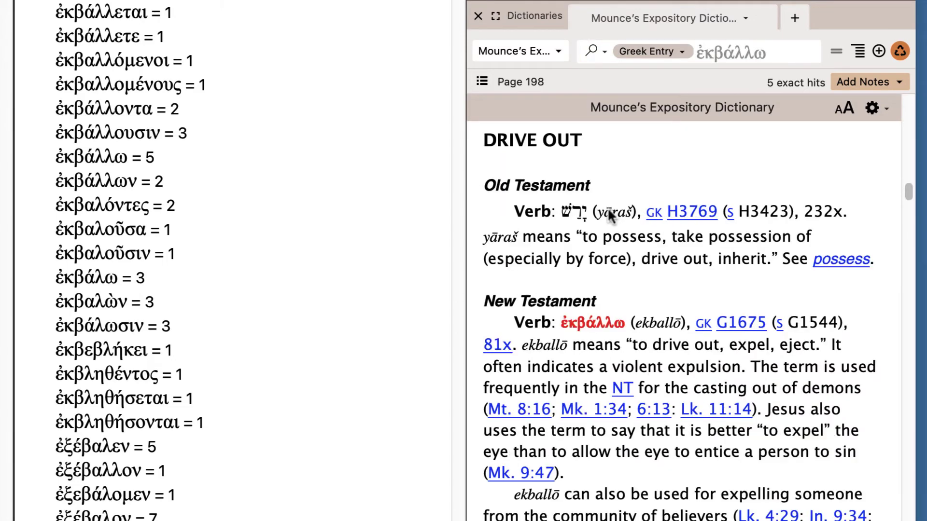
scroll(826, 292, "down", 1)
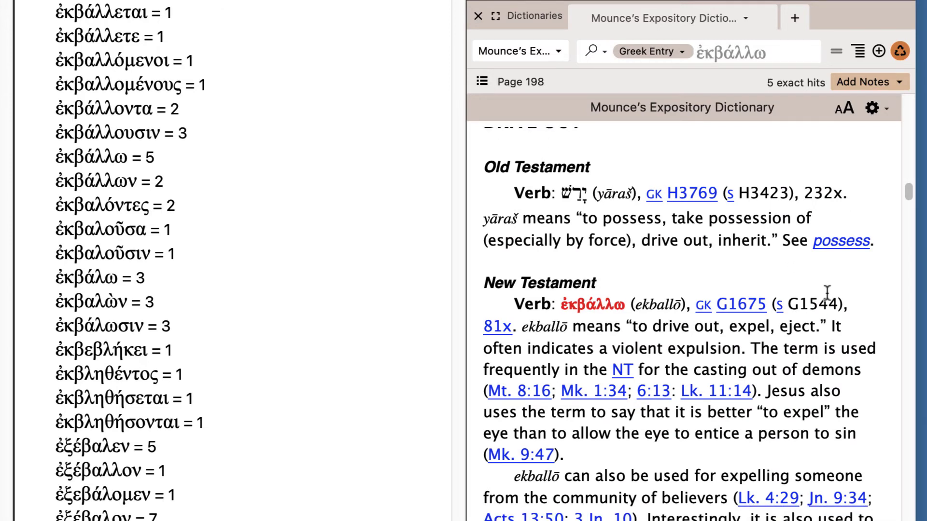
scroll(827, 292, "down", 4)
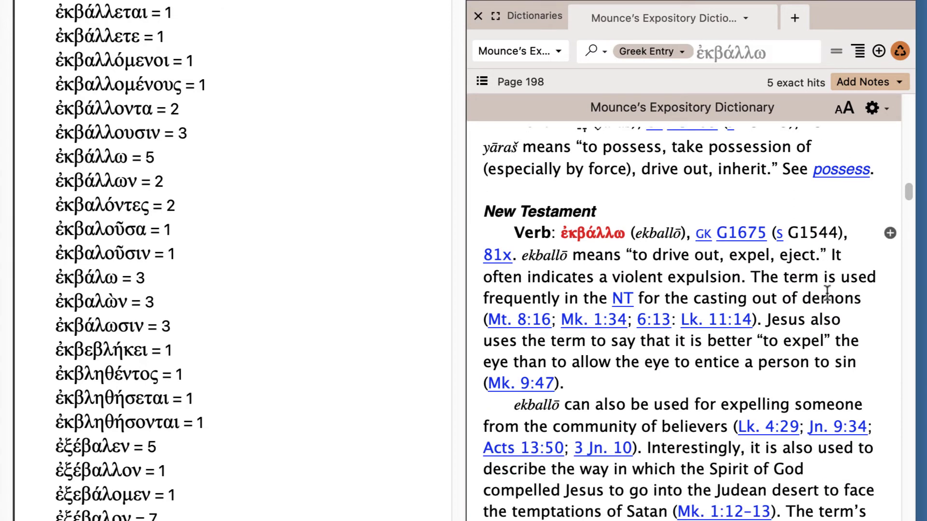
scroll(827, 292, "down", 2)
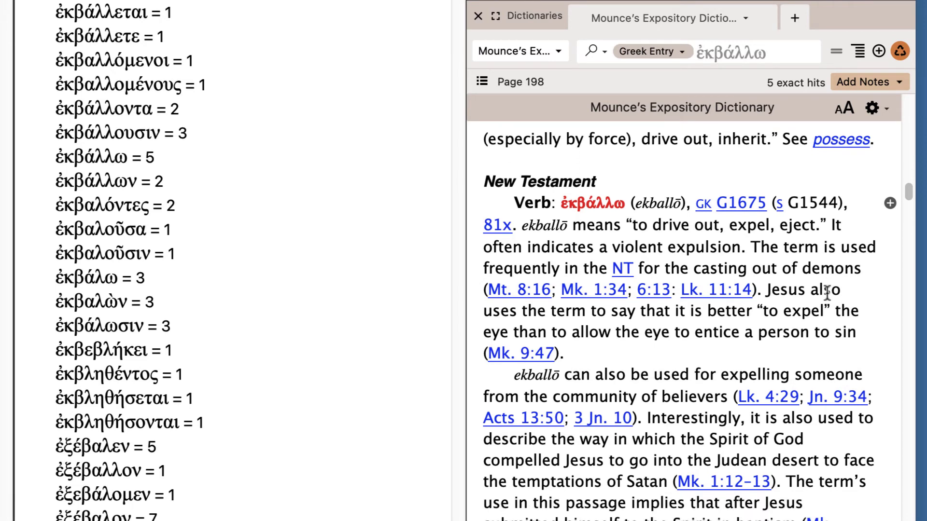
scroll(827, 292, "up", 2)
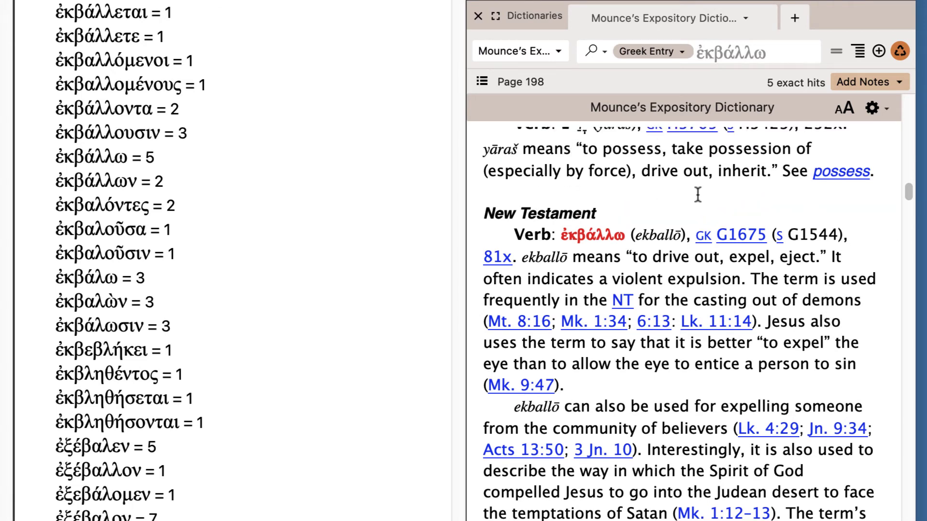